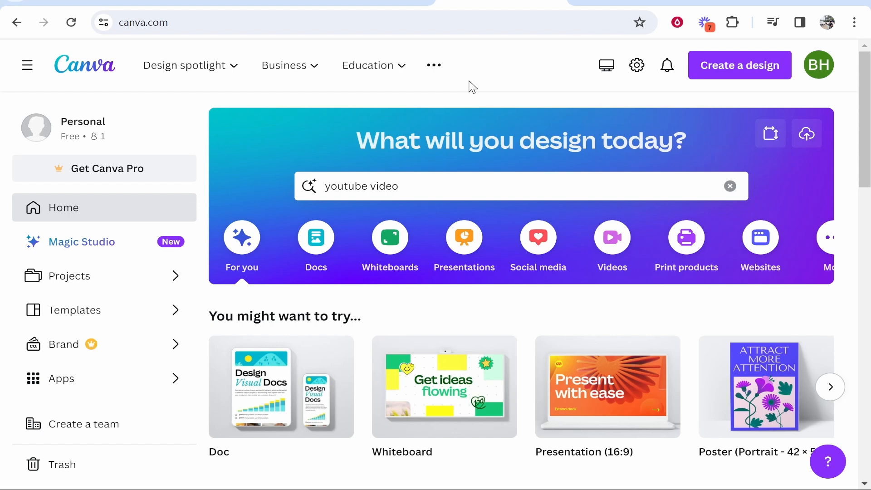
Browse all the suggested templates for "youtube video" and create a blank YouTube video design
{"action": "left_click", "coordinate": [436, 188]}
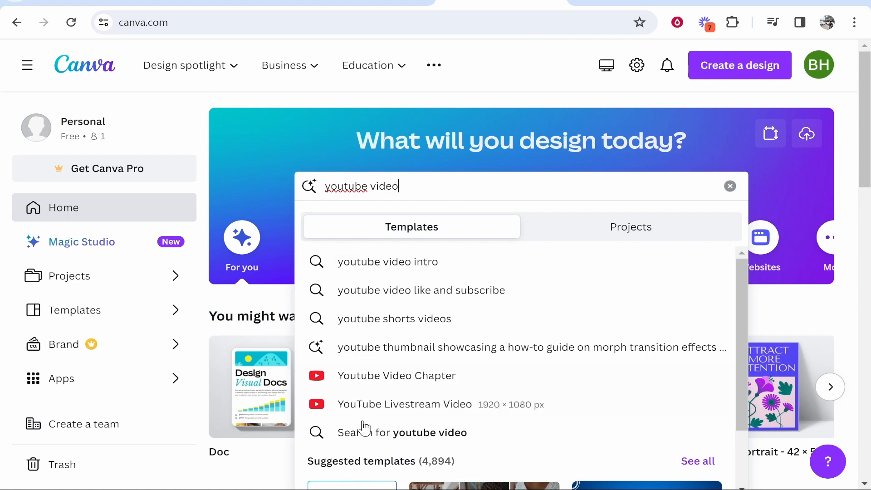
{"action": "scroll", "coordinate": [365, 428], "scroll_direction": "down", "scroll_amount": 5}
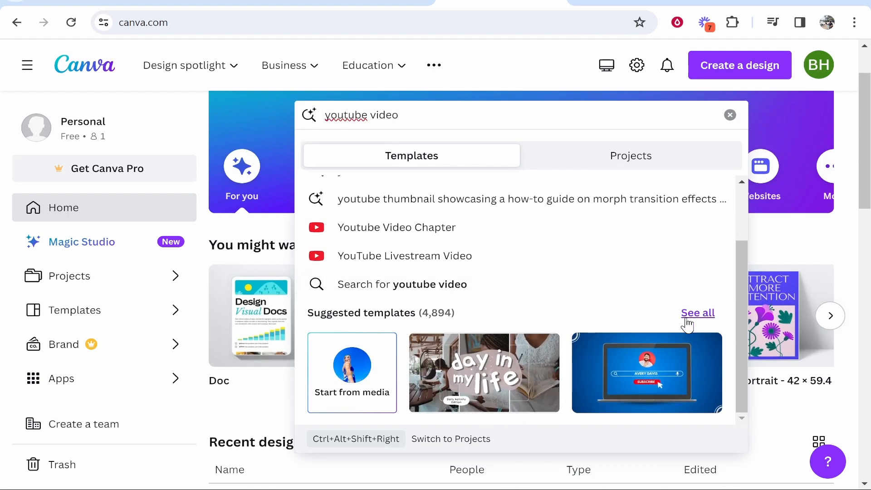
{"action": "left_click", "coordinate": [688, 314]}
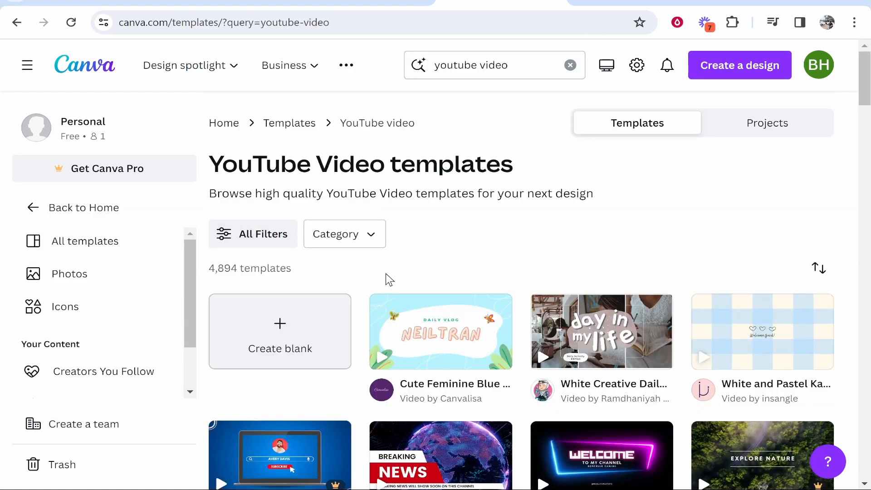
{"action": "scroll", "coordinate": [306, 374], "scroll_direction": "down", "scroll_amount": 5}
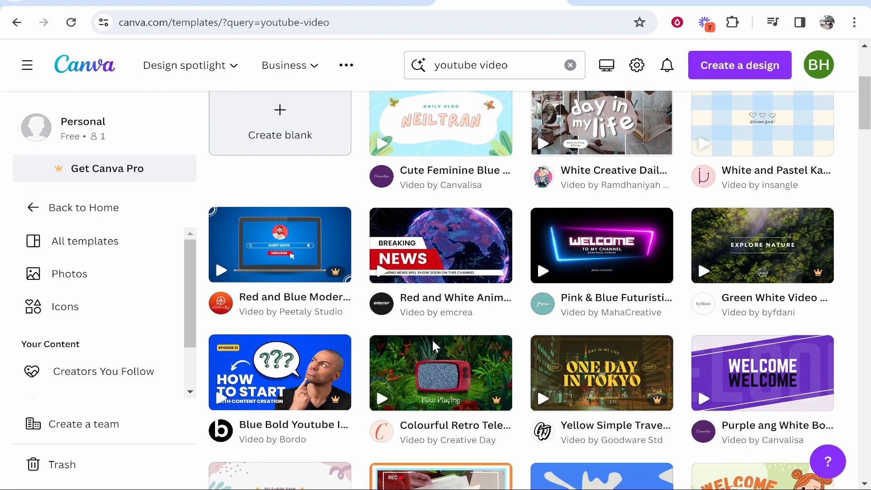
{"action": "scroll", "coordinate": [466, 358], "scroll_direction": "up", "scroll_amount": 3}
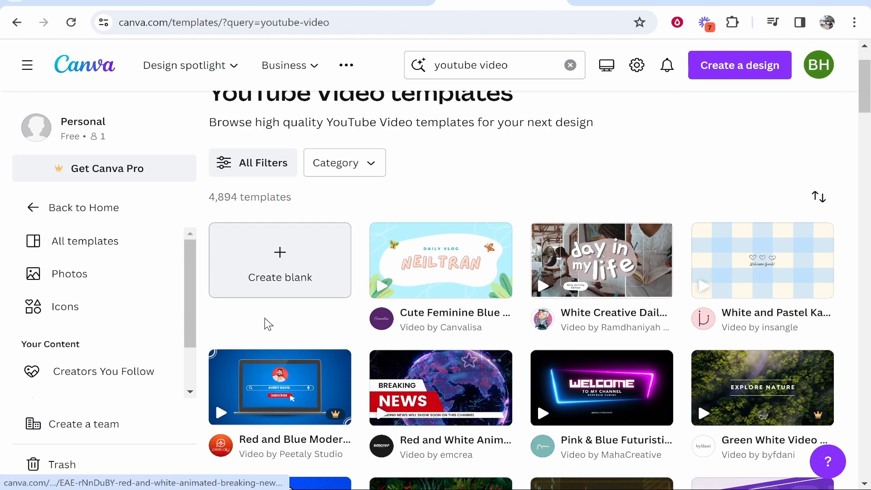
{"action": "left_click", "coordinate": [260, 271]}
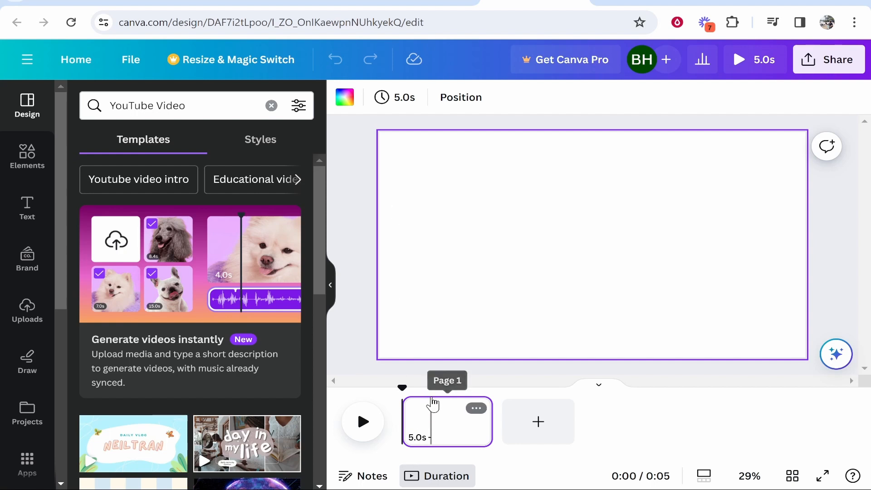
Add a second blank page to the video and return the playhead to the start of page 1
{"action": "left_click", "coordinate": [550, 425]}
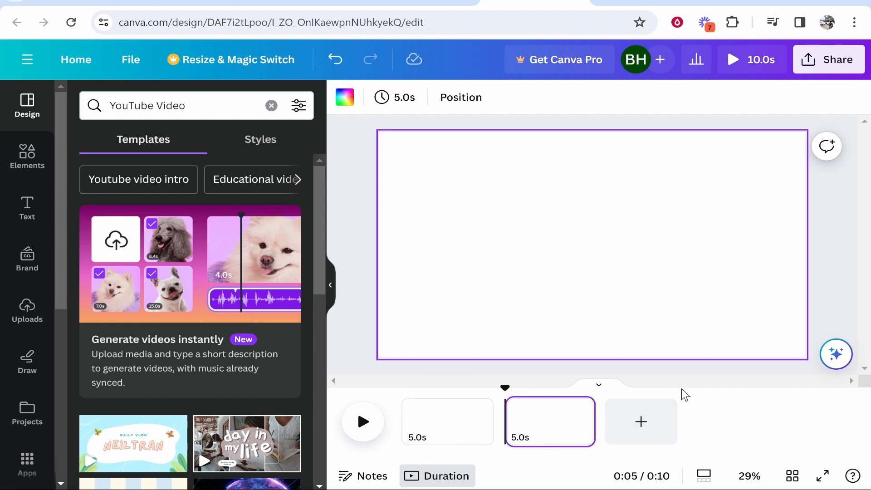
{"action": "left_click", "coordinate": [451, 415]}
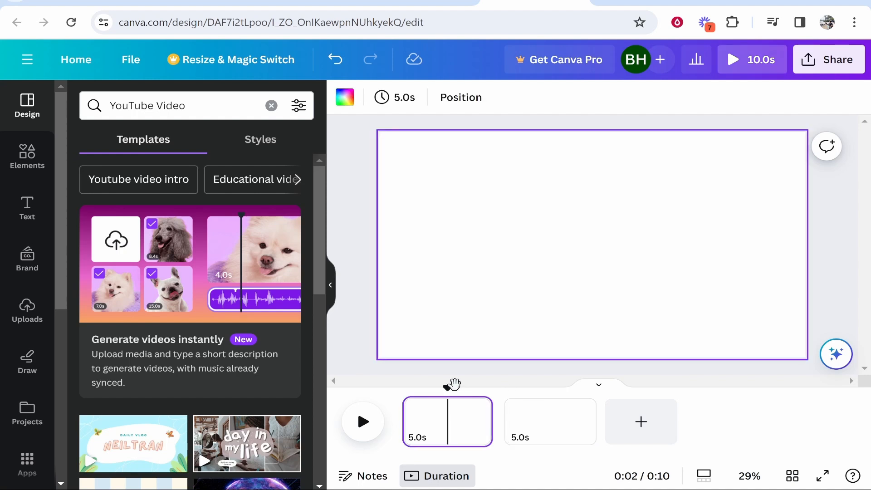
{"action": "left_click_drag", "start_coordinate": [452, 385], "coordinate": [399, 383]}
{"action": "left_click", "coordinate": [195, 104]}
{"action": "type", "text": "bar"}
{"action": "key", "text": "Return"}
Search the elements for "bar" and add the free photo of a warmly lit bar with a row of stools to page 1
{"action": "left_click", "coordinate": [40, 168]}
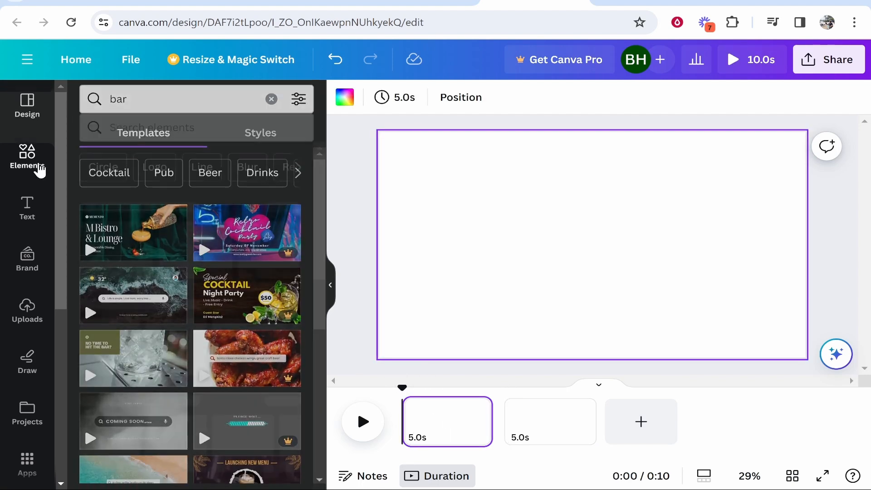
{"action": "left_click", "coordinate": [193, 104]}
{"action": "type", "text": "bar"}
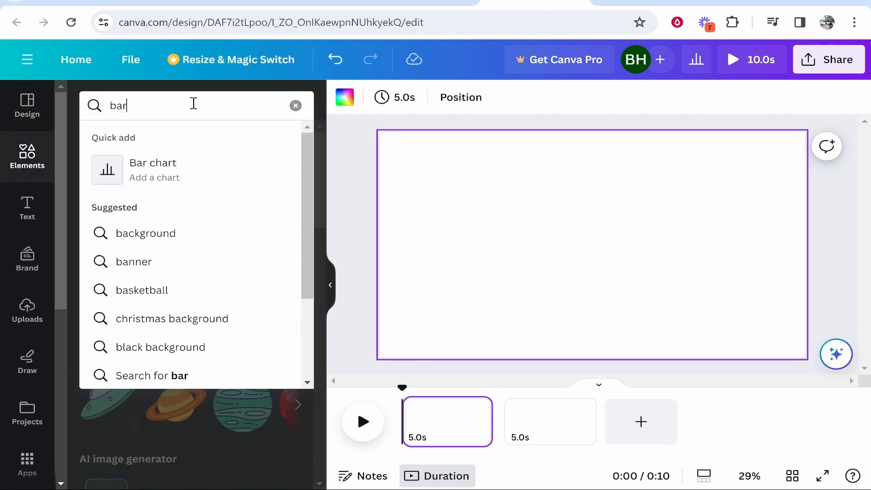
{"action": "key", "text": "Return"}
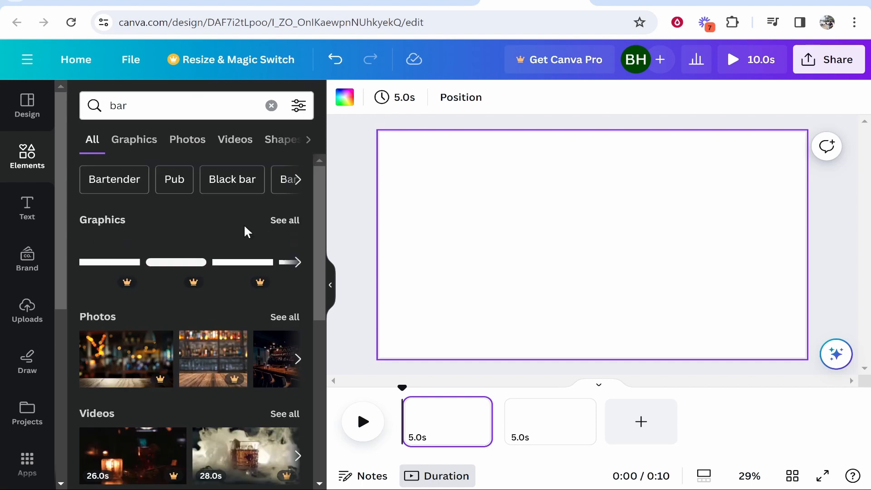
{"action": "scroll", "coordinate": [244, 227], "scroll_direction": "down", "scroll_amount": 8}
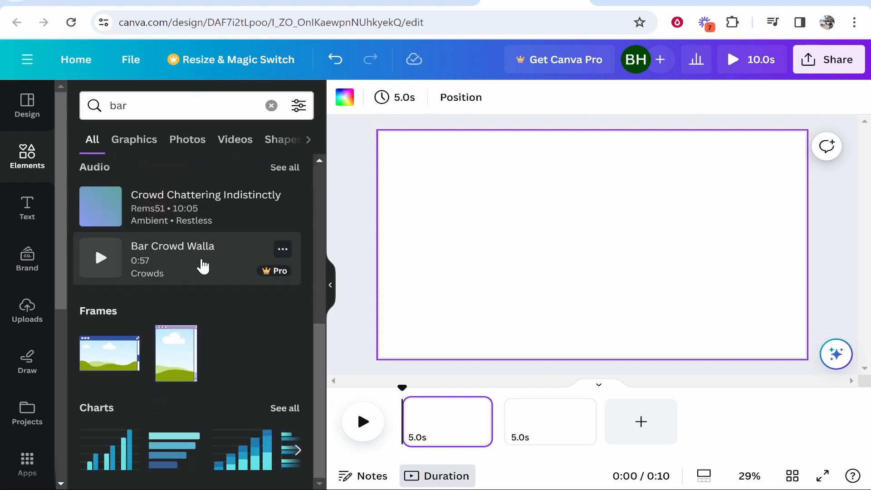
{"action": "scroll", "coordinate": [247, 409], "scroll_direction": "up", "scroll_amount": 6}
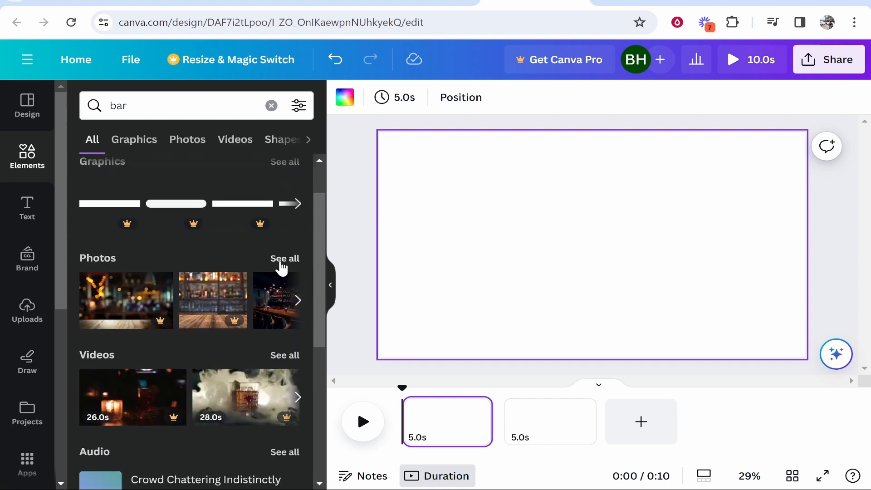
{"action": "left_click", "coordinate": [282, 260]}
{"action": "scroll", "coordinate": [182, 318], "scroll_direction": "down", "scroll_amount": 3}
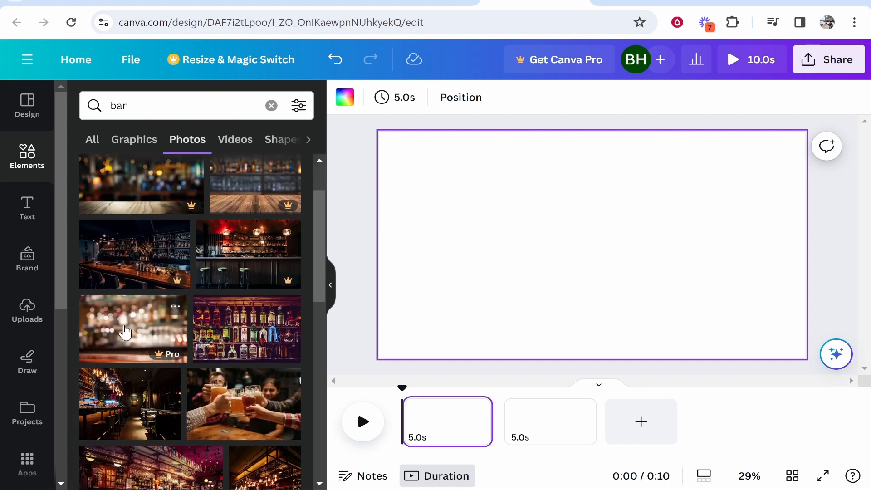
{"action": "scroll", "coordinate": [161, 400], "scroll_direction": "down", "scroll_amount": 2}
{"action": "left_click", "coordinate": [151, 421]}
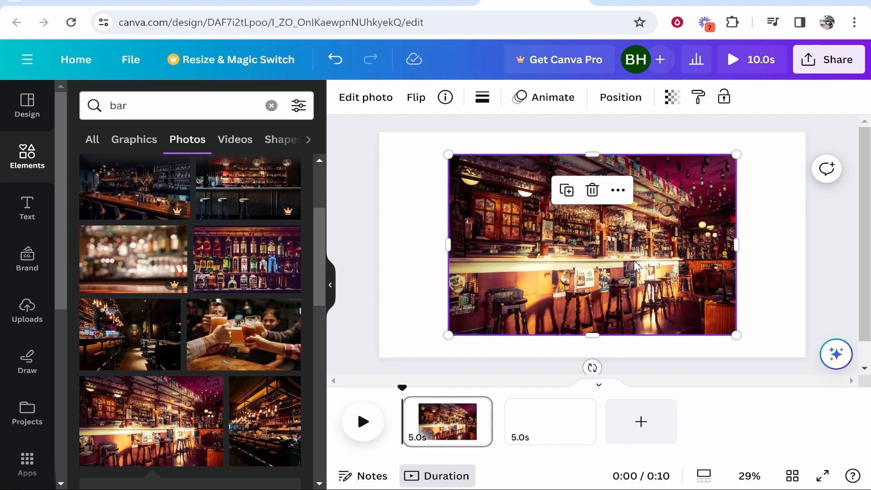
Align the bar photo with the page's upper-left corner, enlarge it to cover the whole page, and adjust its vertical position
{"action": "left_click_drag", "start_coordinate": [637, 266], "coordinate": [569, 245]}
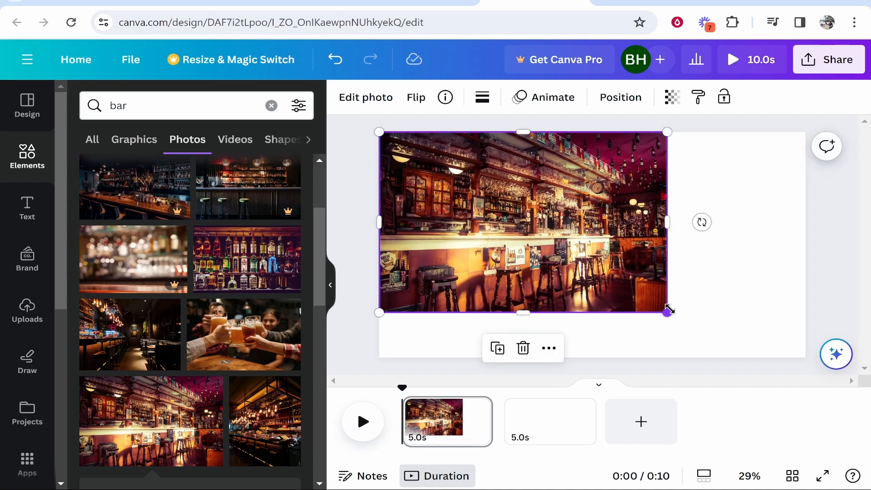
{"action": "left_click_drag", "start_coordinate": [667, 312], "coordinate": [810, 368]}
{"action": "left_click_drag", "start_coordinate": [721, 313], "coordinate": [722, 269]}
{"action": "left_click", "coordinate": [356, 197]}
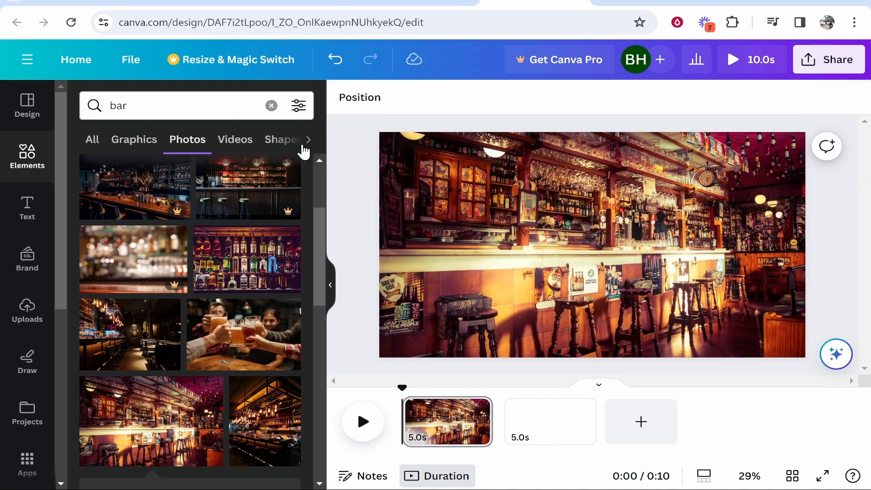
Search the elements for "man" and place the graphic of the faceless man in a black suit on the bar scene
{"action": "left_click", "coordinate": [270, 105]}
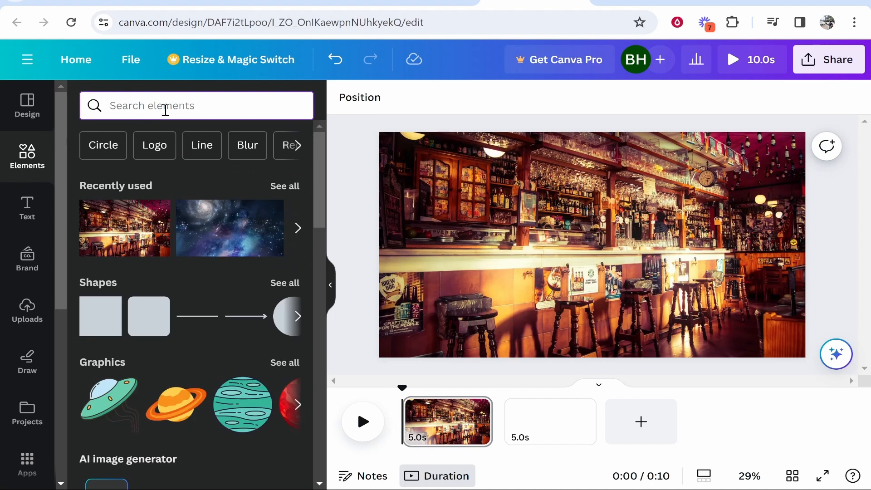
{"action": "type", "text": "man"}
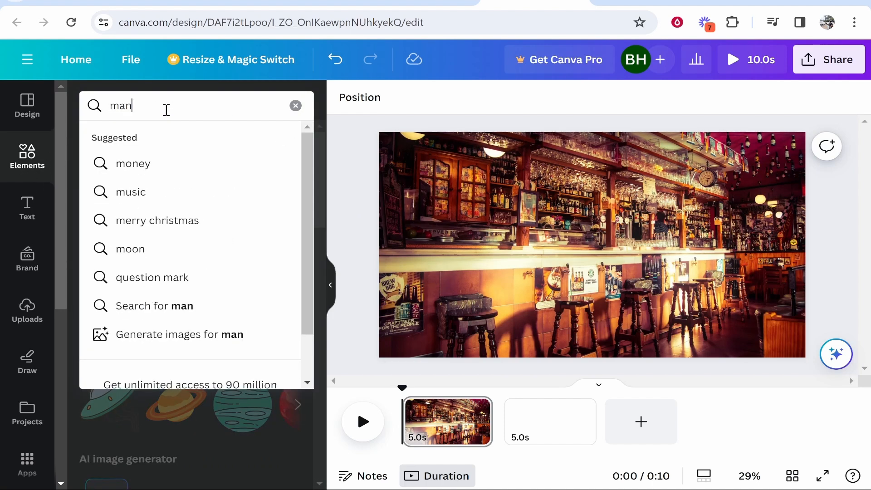
{"action": "key", "text": "Return"}
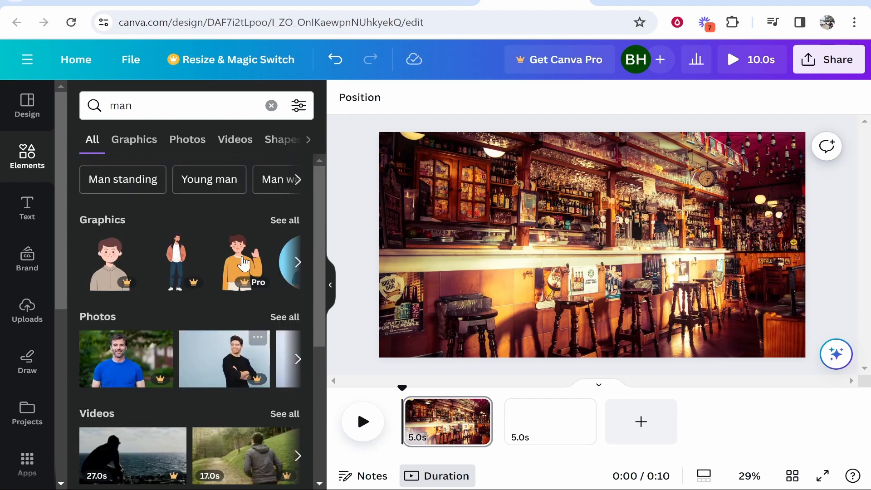
{"action": "left_click", "coordinate": [276, 222]}
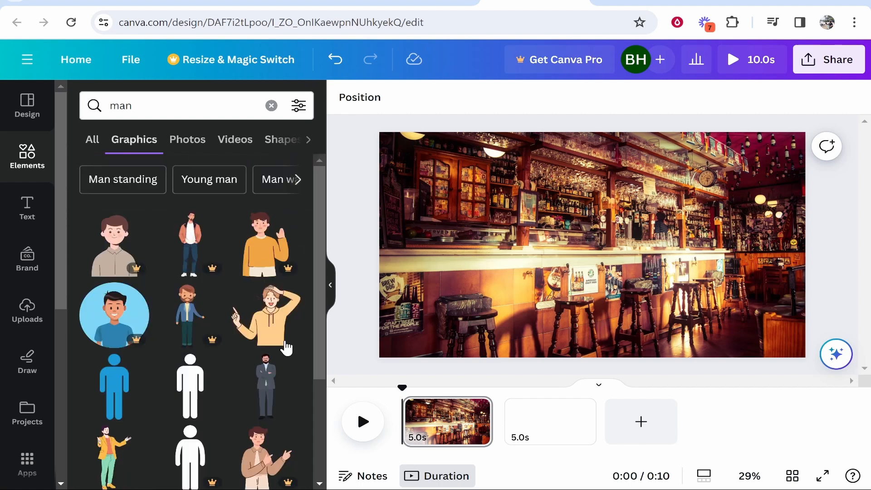
{"action": "scroll", "coordinate": [253, 378], "scroll_direction": "down", "scroll_amount": 5}
{"action": "scroll", "coordinate": [252, 377], "scroll_direction": "down", "scroll_amount": 3}
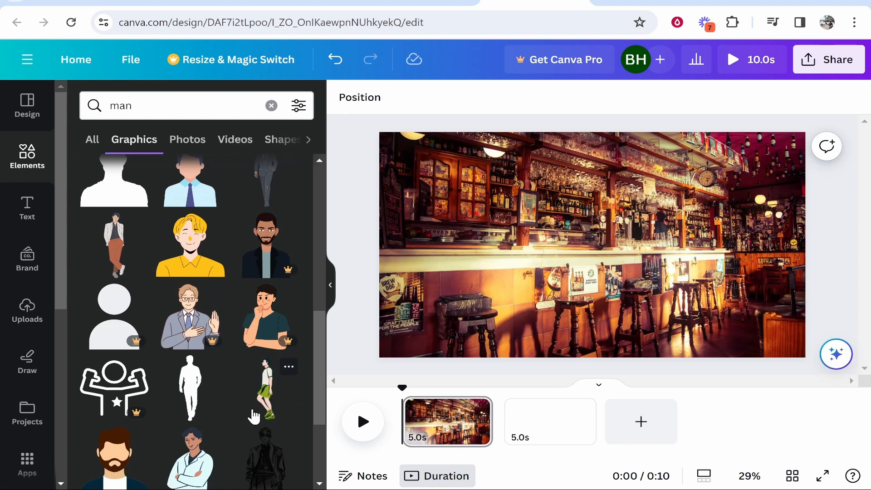
{"action": "scroll", "coordinate": [153, 352], "scroll_direction": "down", "scroll_amount": 8}
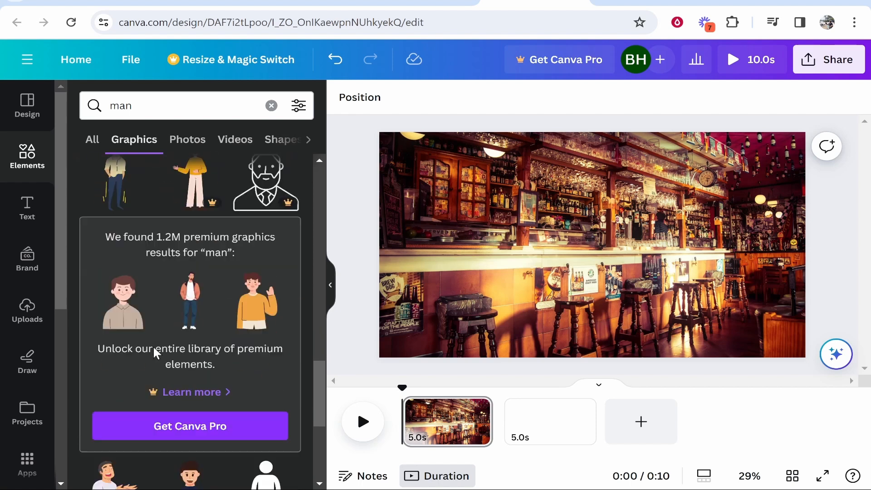
{"action": "scroll", "coordinate": [153, 345], "scroll_direction": "down", "scroll_amount": 5}
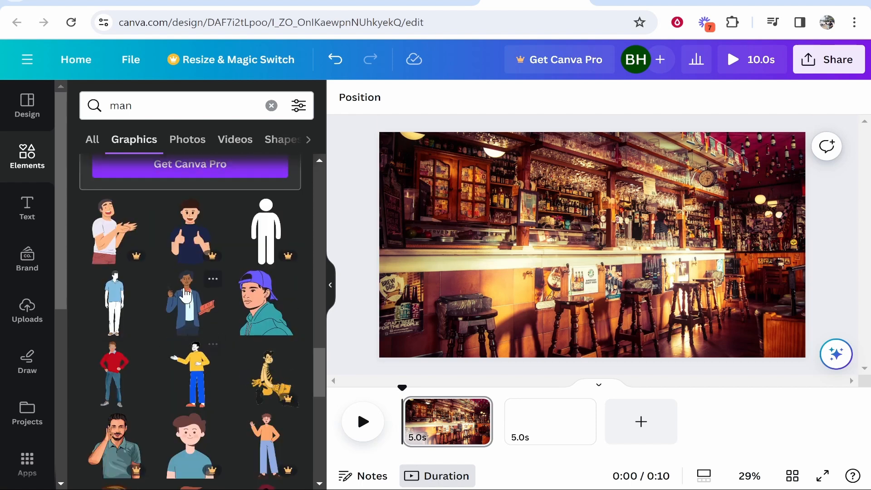
{"action": "scroll", "coordinate": [125, 398], "scroll_direction": "down", "scroll_amount": 5}
{"action": "left_click_drag", "start_coordinate": [121, 398], "coordinate": [610, 229]}
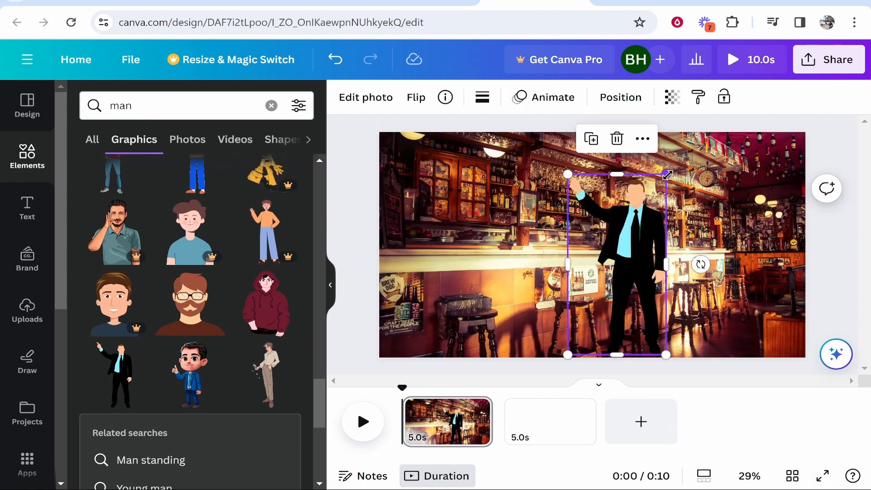
Scale the man graphic down slightly and position him standing near the right end of the bar
{"action": "left_click_drag", "start_coordinate": [666, 174], "coordinate": [631, 239]}
{"action": "left_click_drag", "start_coordinate": [589, 315], "coordinate": [741, 326]}
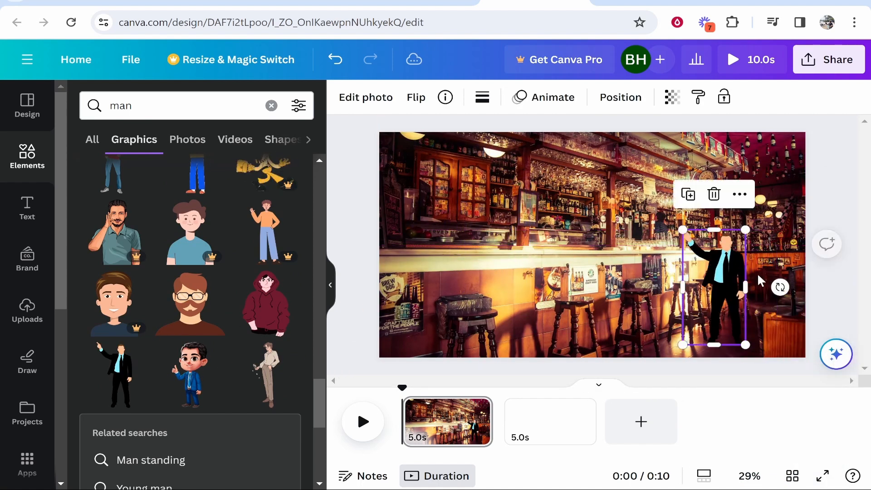
{"action": "left_click_drag", "start_coordinate": [752, 229], "coordinate": [791, 184]}
{"action": "left_click_drag", "start_coordinate": [760, 260], "coordinate": [742, 273]}
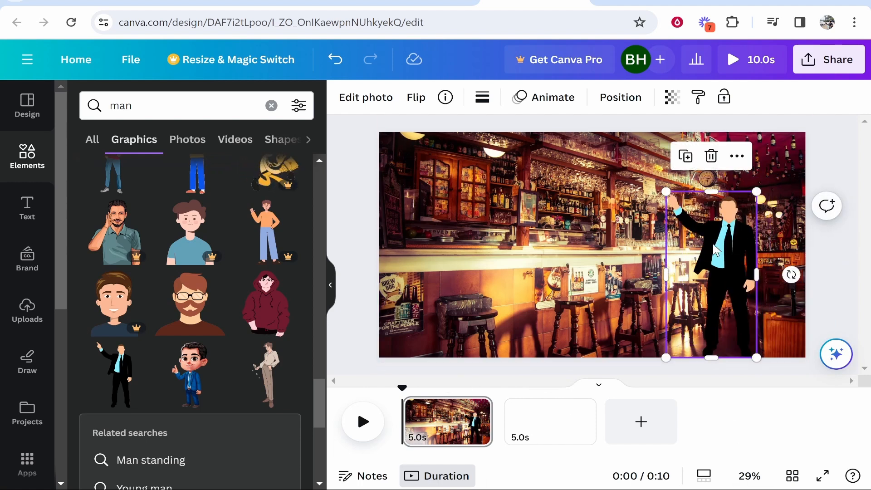
{"action": "mouse_move", "coordinate": [717, 251]}
{"action": "left_mouse_down"}
{"action": "mouse_move", "coordinate": [713, 236]}
{"action": "mouse_move", "coordinate": [714, 244]}
{"action": "left_mouse_up"}
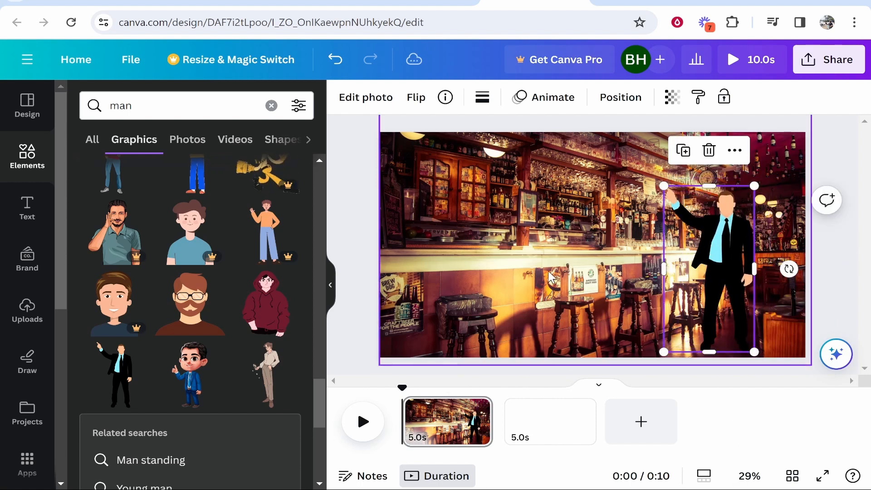
Apply the Wiggle motion effect to the man graphic and reduce its intensity slightly below the middle
{"action": "left_click", "coordinate": [691, 263]}
{"action": "left_click", "coordinate": [722, 251]}
{"action": "left_click", "coordinate": [541, 98]}
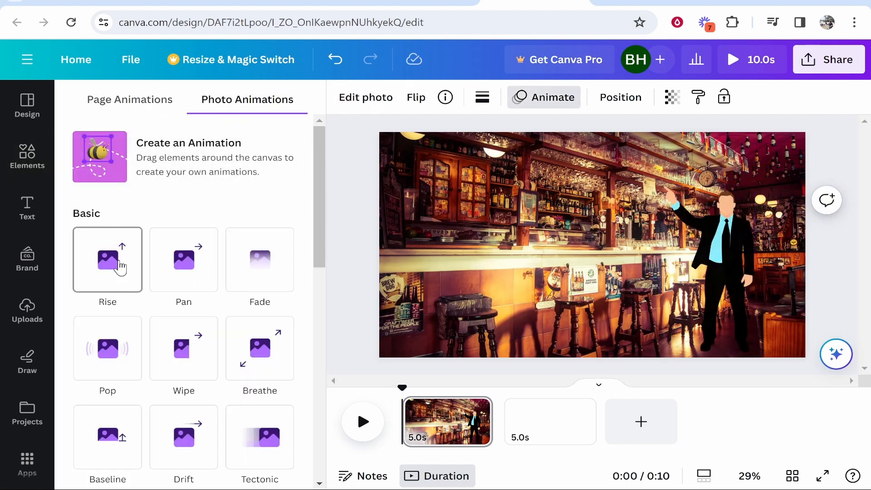
{"action": "left_click", "coordinate": [106, 362]}
{"action": "scroll", "coordinate": [173, 366], "scroll_direction": "down", "scroll_amount": 2}
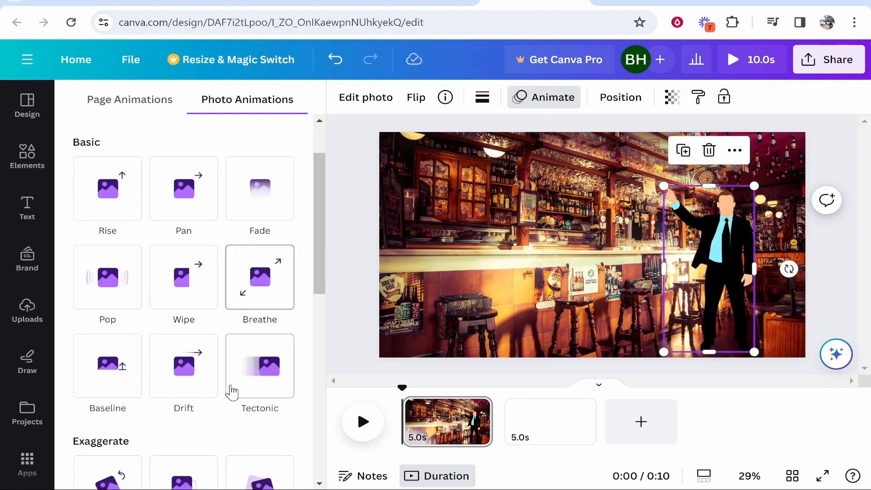
{"action": "left_click", "coordinate": [249, 383]}
{"action": "left_click", "coordinate": [177, 380]}
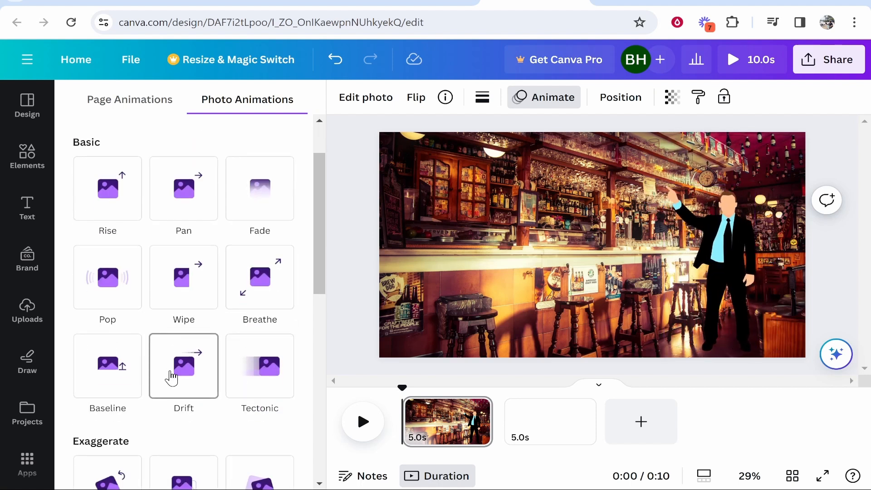
{"action": "scroll", "coordinate": [312, 346], "scroll_direction": "down", "scroll_amount": 5}
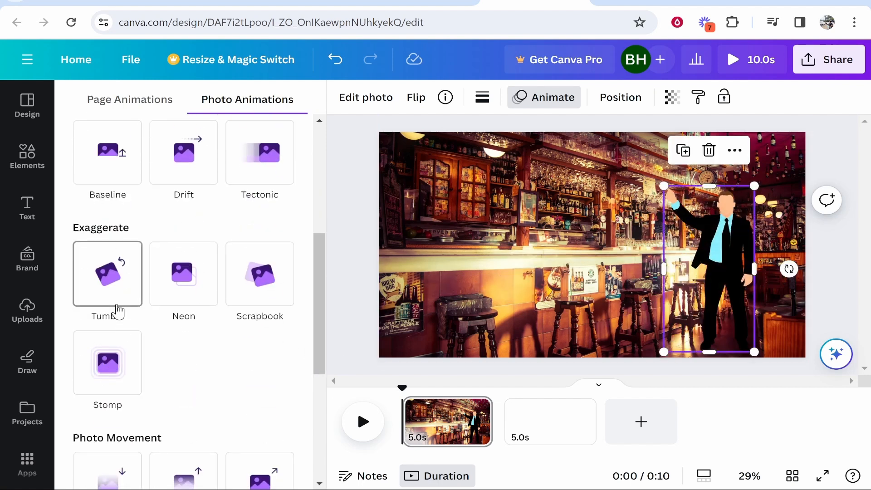
{"action": "scroll", "coordinate": [181, 327], "scroll_direction": "down", "scroll_amount": 5}
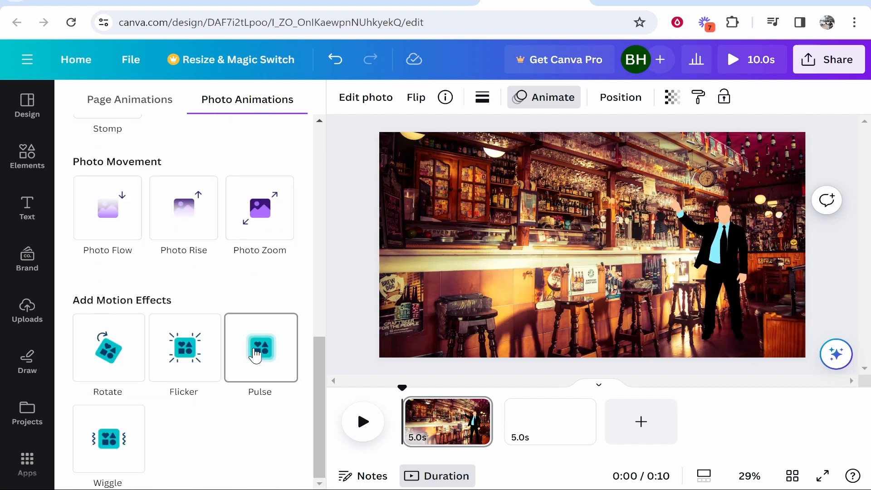
{"action": "left_click", "coordinate": [104, 435]}
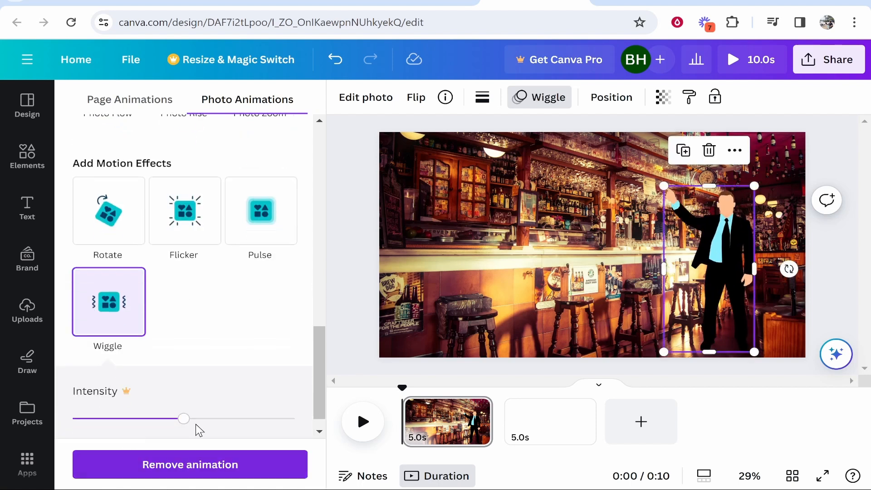
{"action": "left_click_drag", "start_coordinate": [159, 422], "coordinate": [179, 420]}
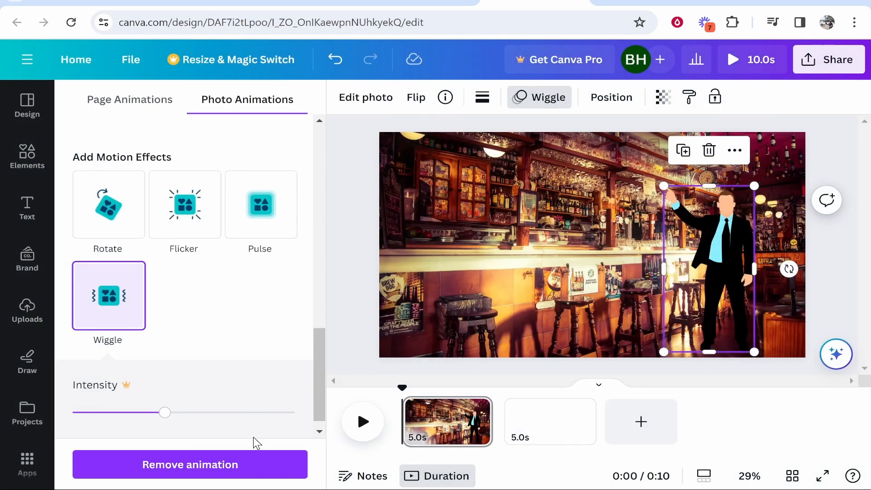
Shorten the first page's duration to 2.9 seconds and play the bar scene to preview the man's wiggle
{"action": "left_click", "coordinate": [522, 262]}
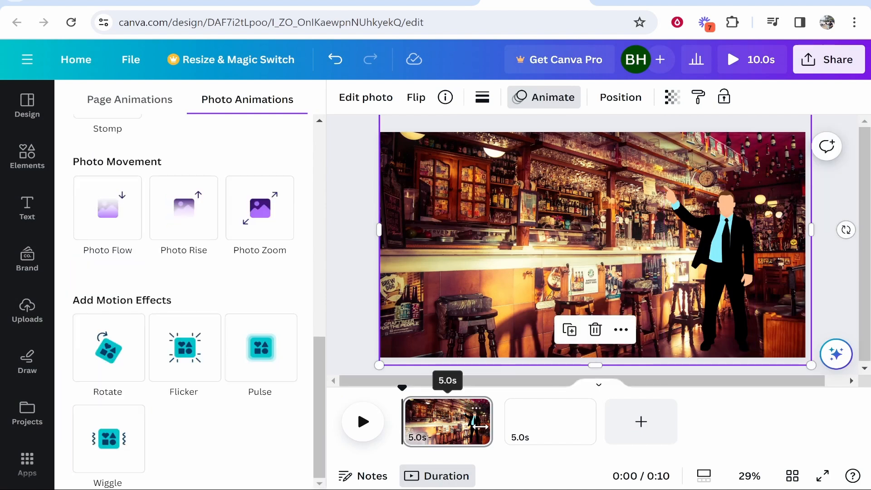
{"action": "left_click_drag", "start_coordinate": [488, 423], "coordinate": [448, 422]}
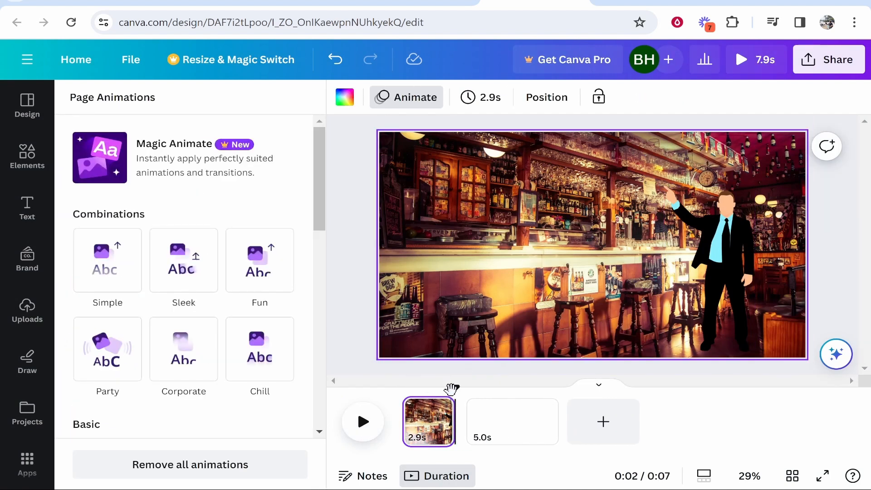
{"action": "left_click", "coordinate": [366, 423]}
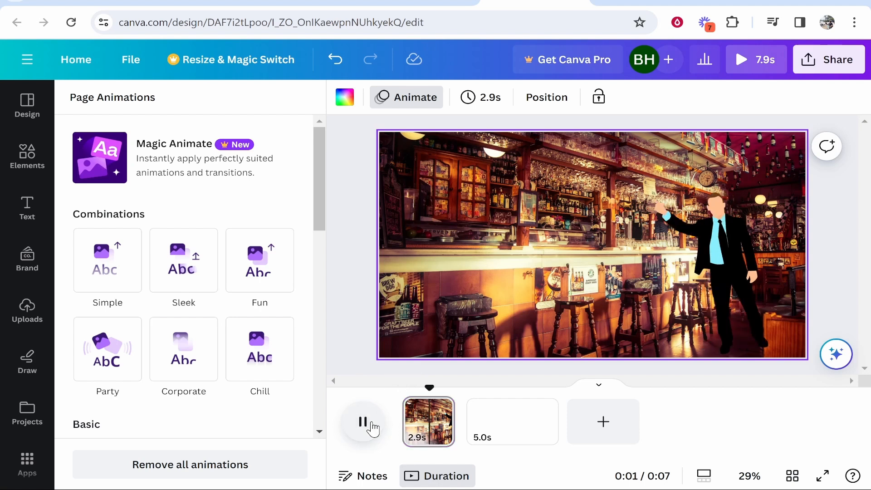
{"action": "left_click", "coordinate": [372, 423]}
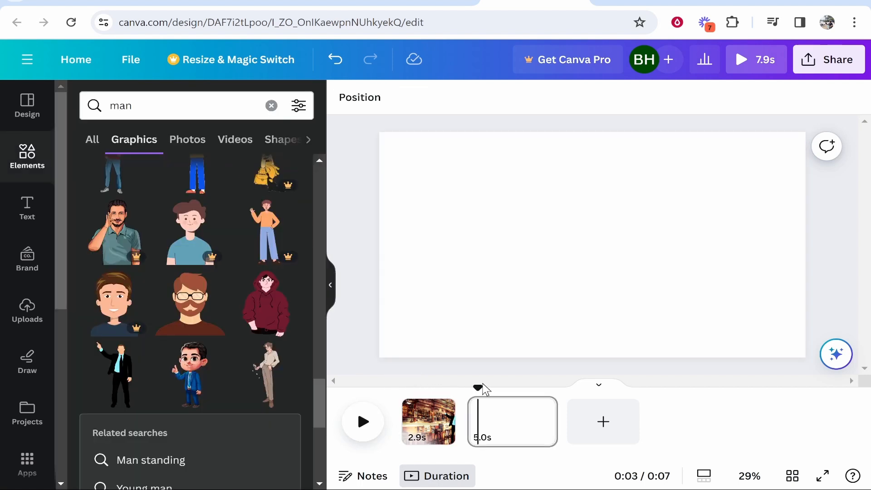
Set the first page's duration to 4.1 seconds and preview the man's animation at that length
{"action": "left_click", "coordinate": [435, 420]}
{"action": "left_click_drag", "start_coordinate": [455, 420], "coordinate": [475, 413]}
{"action": "left_click", "coordinate": [371, 423]}
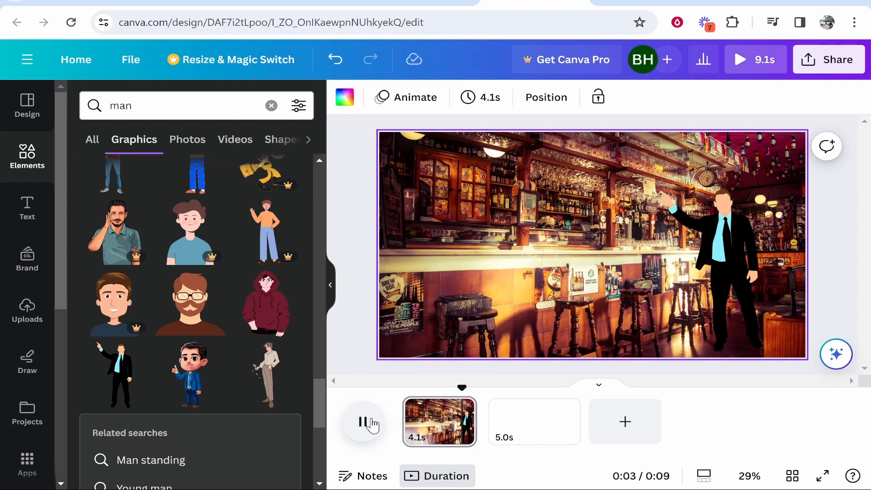
{"action": "left_click", "coordinate": [371, 423]}
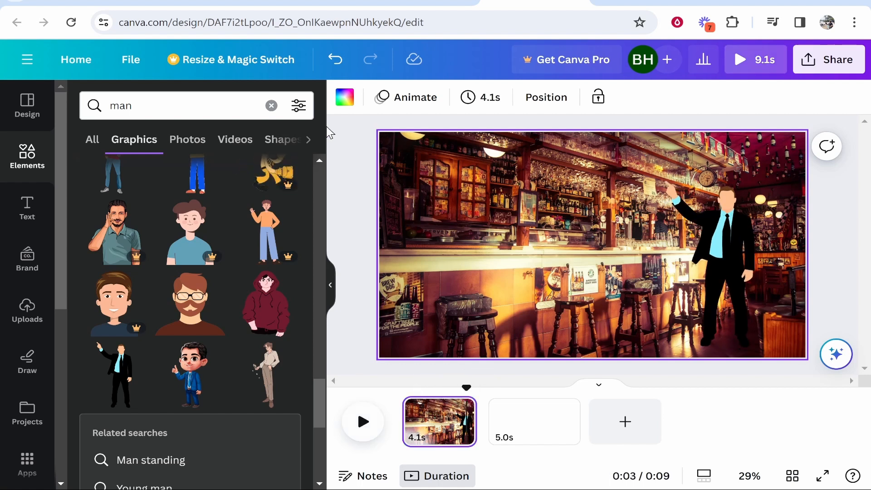
Add a heading to the bar scene that reads "Great Music" in quotation marks
{"action": "left_click", "coordinate": [271, 106]}
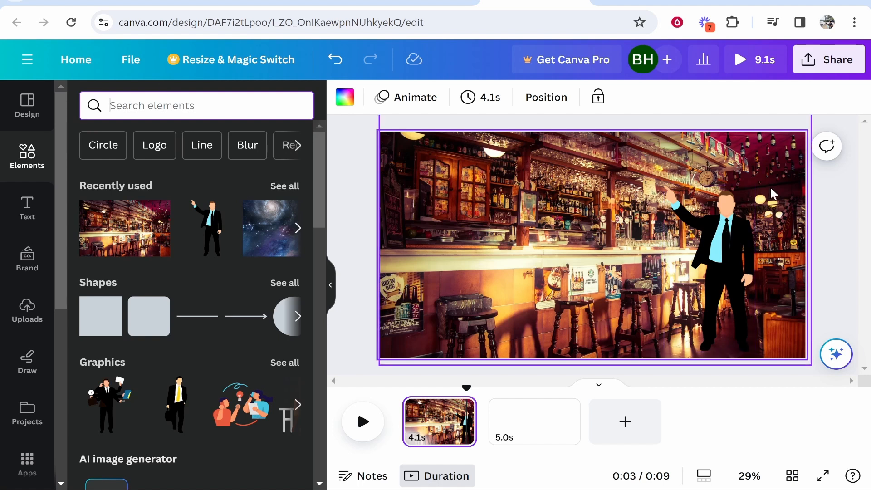
{"action": "left_click", "coordinate": [28, 211]}
{"action": "left_click", "coordinate": [132, 218]}
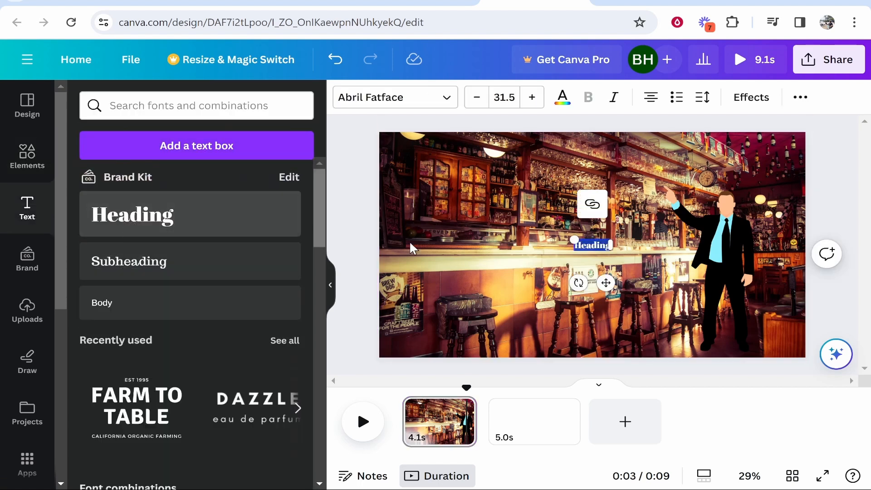
{"action": "key", "text": "BackSpace"}
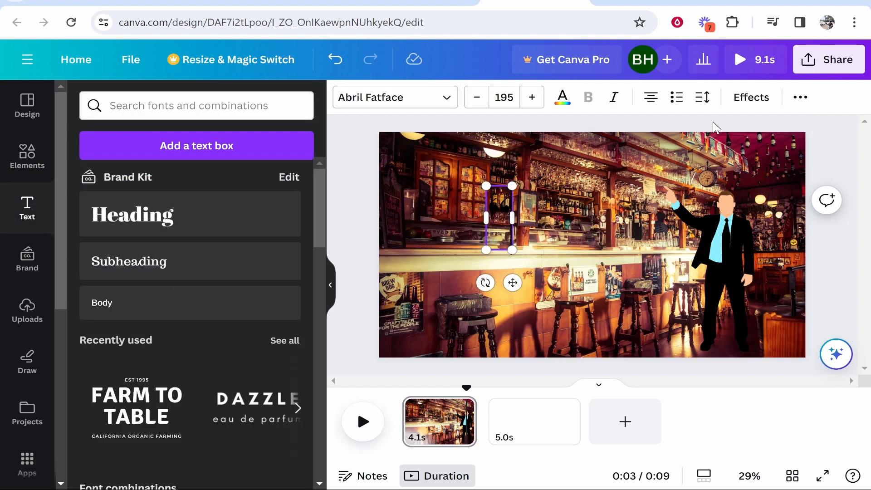
{"action": "type", "text": "\"Great Music\""}
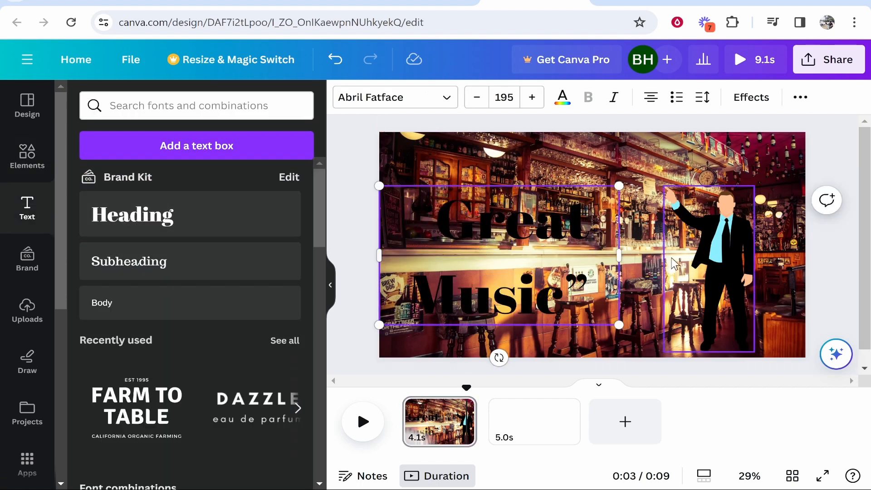
Fit the "Great Music" heading on one line in white, reduce it to size 62.5, and place it above the man's raised hand
{"action": "left_click_drag", "start_coordinate": [619, 255], "coordinate": [734, 255]}
{"action": "key", "text": "ctrl+a"}
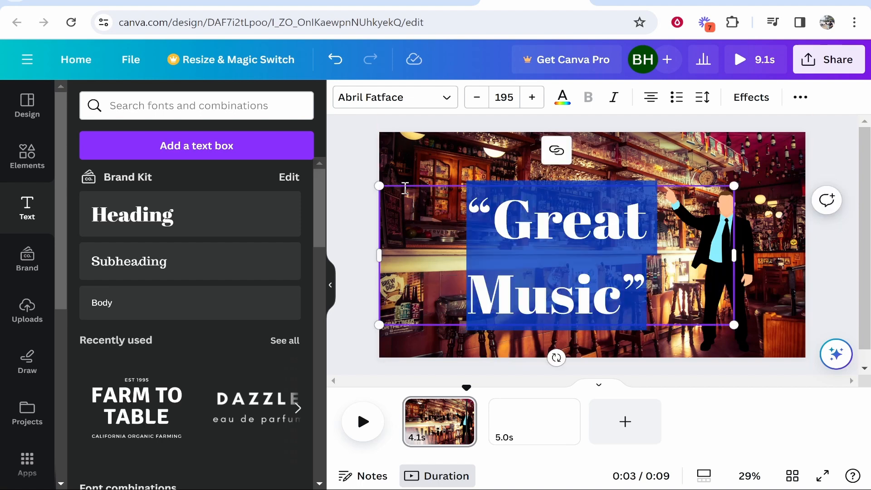
{"action": "left_click", "coordinate": [471, 99]}
{"action": "left_click", "coordinate": [472, 99]}
{"action": "left_click", "coordinate": [472, 100]}
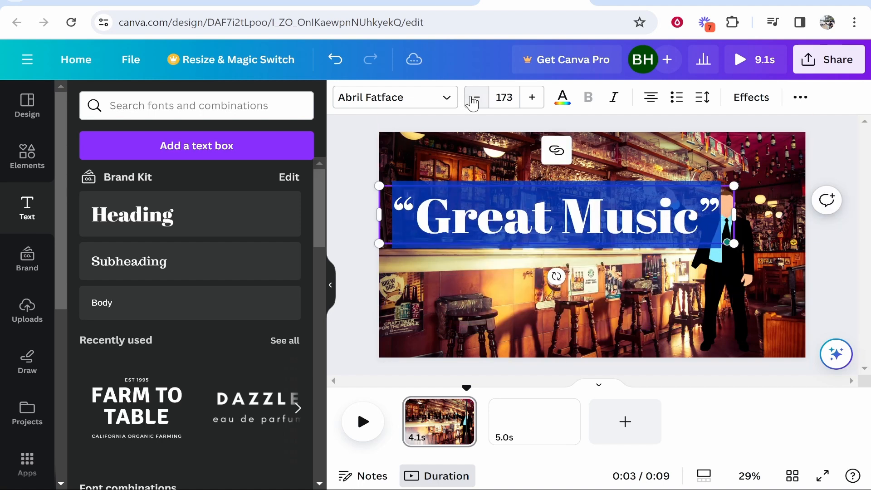
{"action": "left_click", "coordinate": [473, 101]}
{"action": "left_click", "coordinate": [473, 100]}
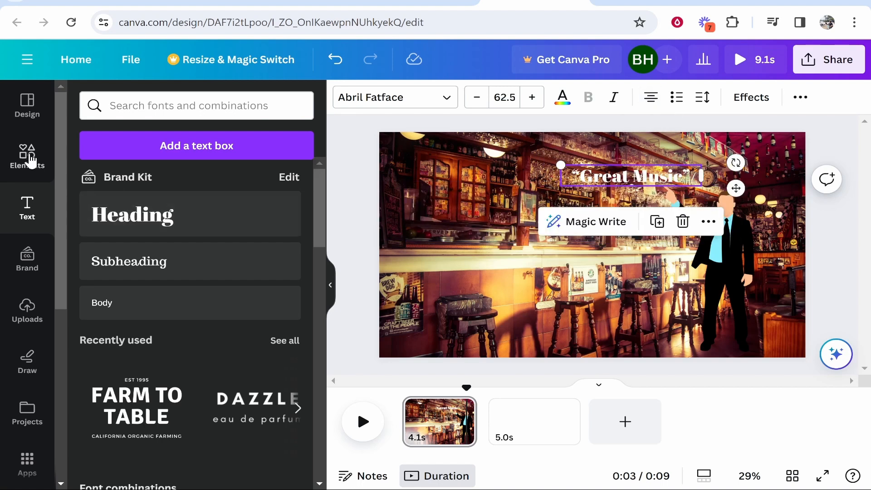
Search the elements for "speach bubble" and place the white oval bubble graphic with a dark outline above the man's raised hand
{"action": "left_click", "coordinate": [27, 157]}
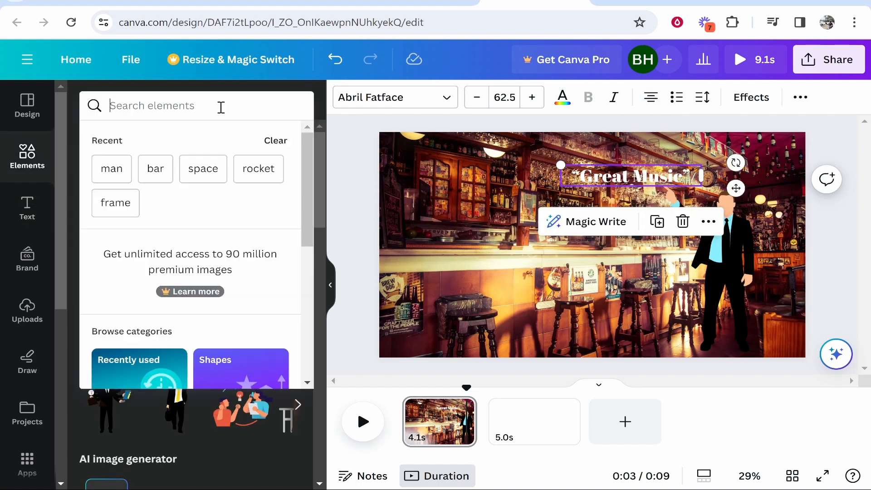
{"action": "type", "text": "spea"}
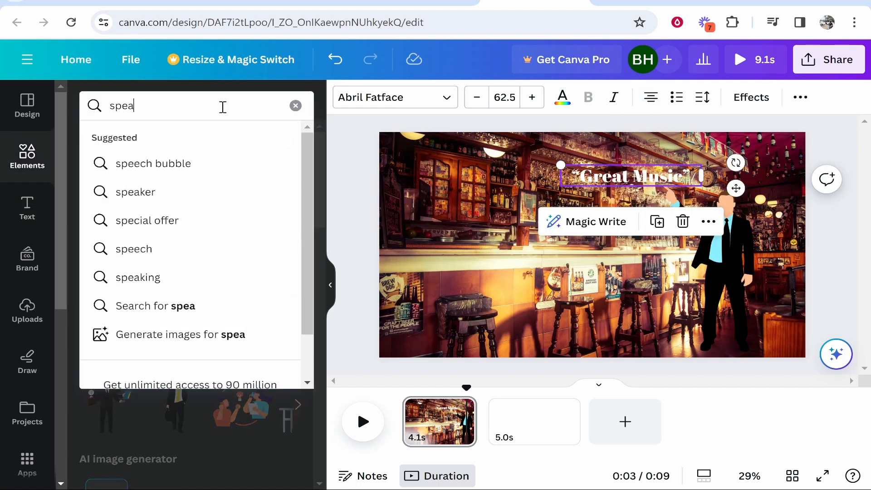
{"action": "type", "text": "ch"}
{"action": "left_click", "coordinate": [214, 168]}
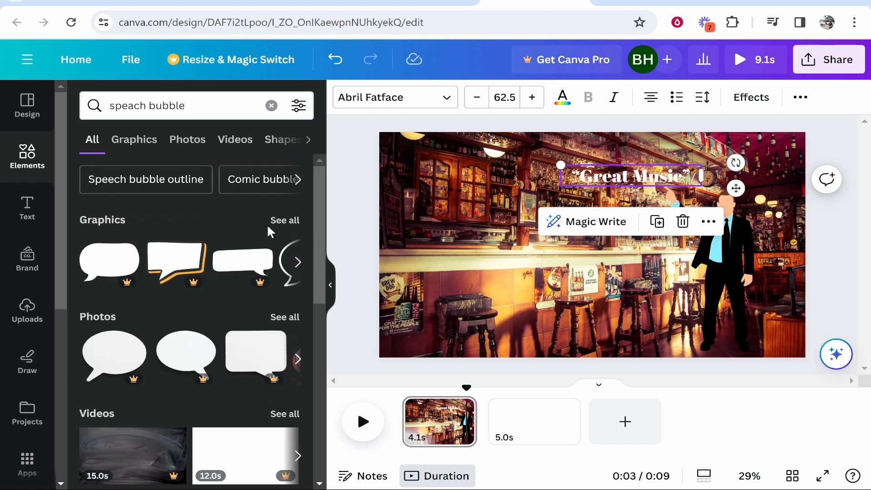
{"action": "left_click", "coordinate": [284, 219]}
{"action": "scroll", "coordinate": [191, 272], "scroll_direction": "down", "scroll_amount": 3}
{"action": "left_click_drag", "start_coordinate": [191, 240], "coordinate": [624, 164]}
Color the "Great Music" text black, reduce it to size 48.2, and fit it on two lines inside the speech bubble
{"action": "left_click_drag", "start_coordinate": [607, 175], "coordinate": [584, 173]}
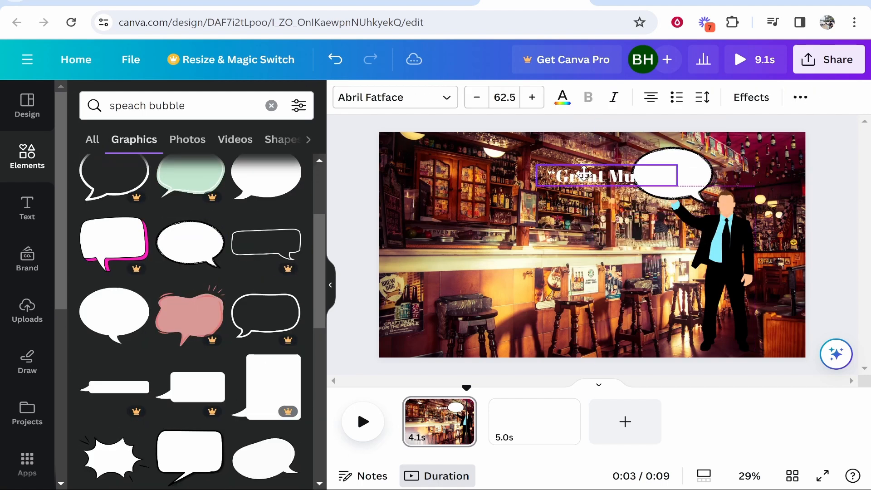
{"action": "right_click", "coordinate": [636, 179]}
{"action": "mouse_move", "coordinate": [727, 242]}
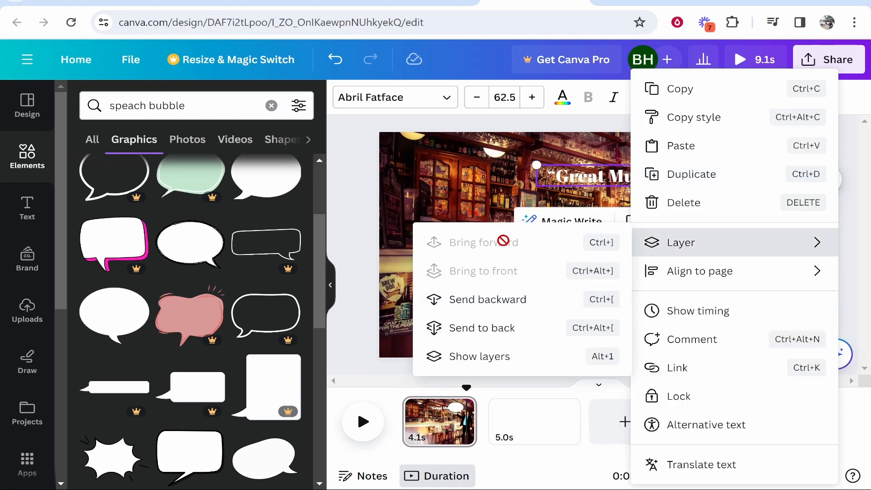
{"action": "left_click", "coordinate": [578, 179]}
{"action": "triple_click", "coordinate": [587, 178]}
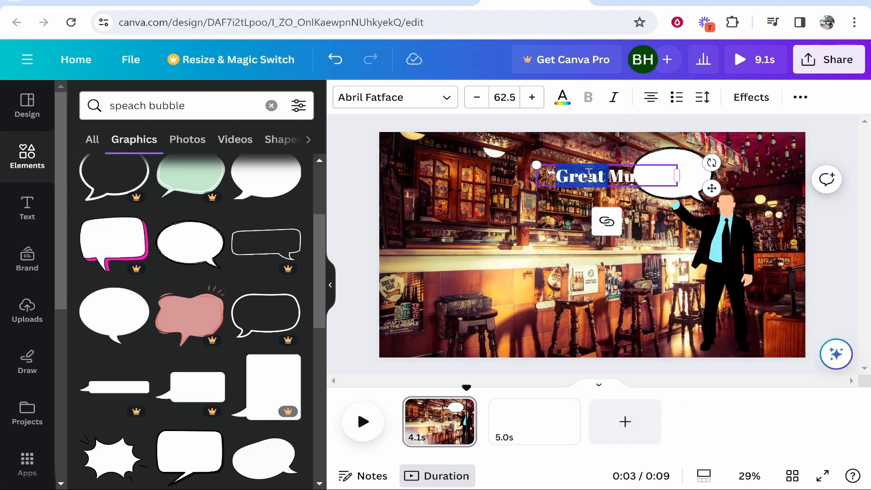
{"action": "left_click", "coordinate": [562, 98]}
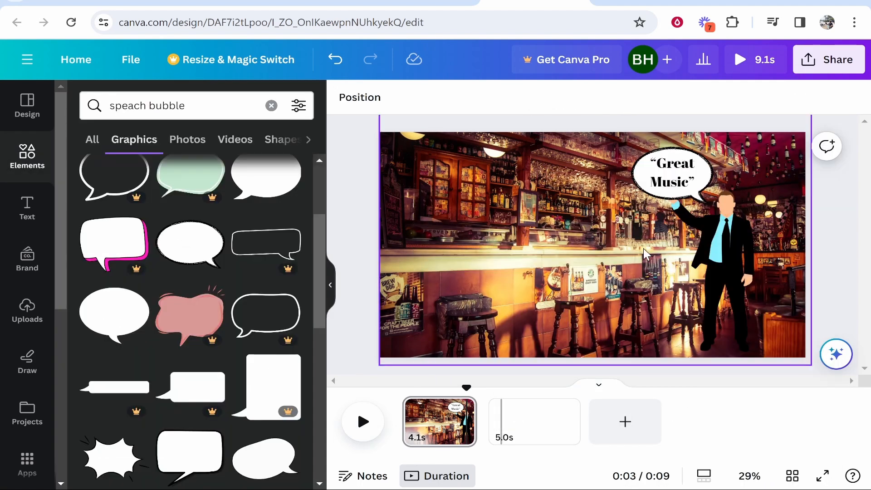
{"action": "left_click", "coordinate": [659, 186]}
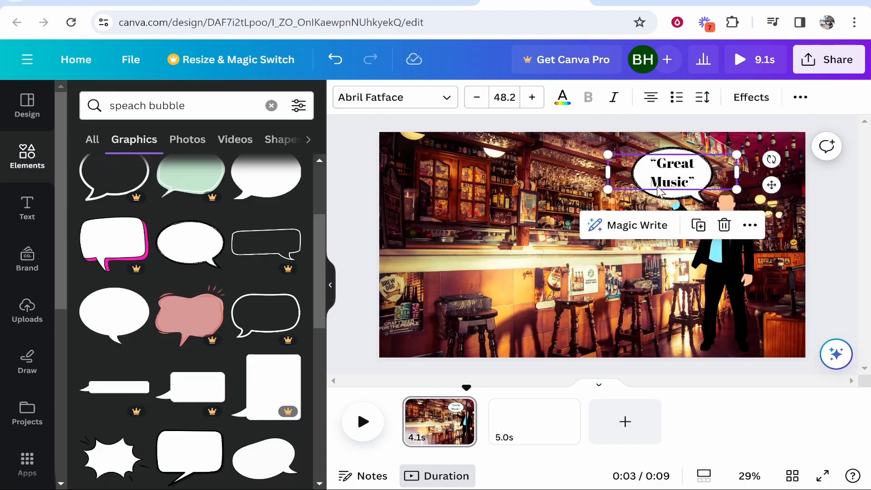
{"action": "left_click", "coordinate": [677, 196]}
{"action": "left_click", "coordinate": [671, 169]}
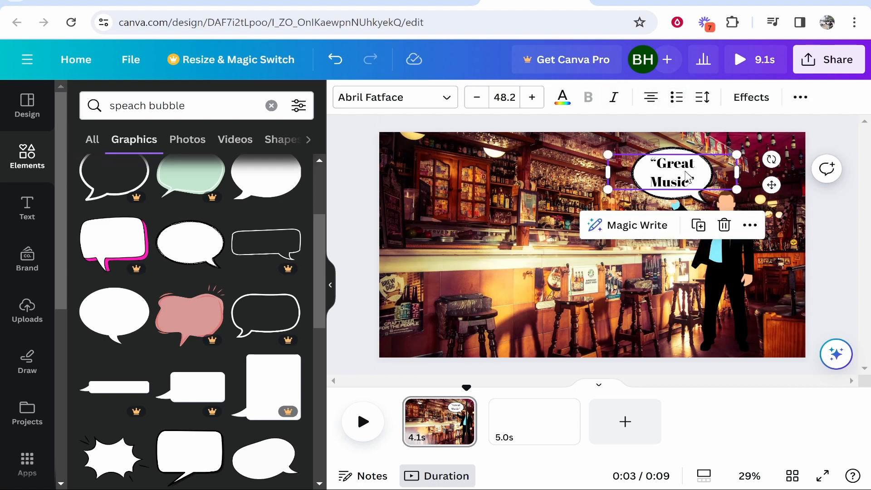
{"action": "left_click", "coordinate": [738, 99]}
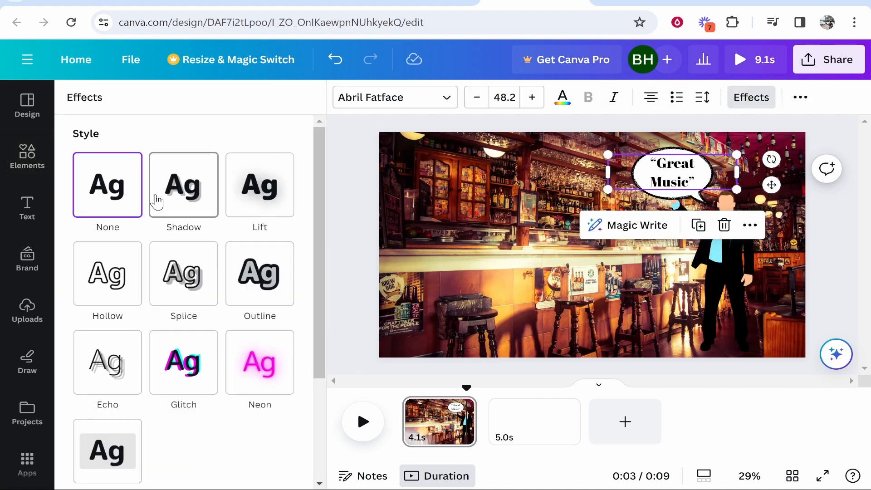
{"action": "left_click", "coordinate": [447, 178]}
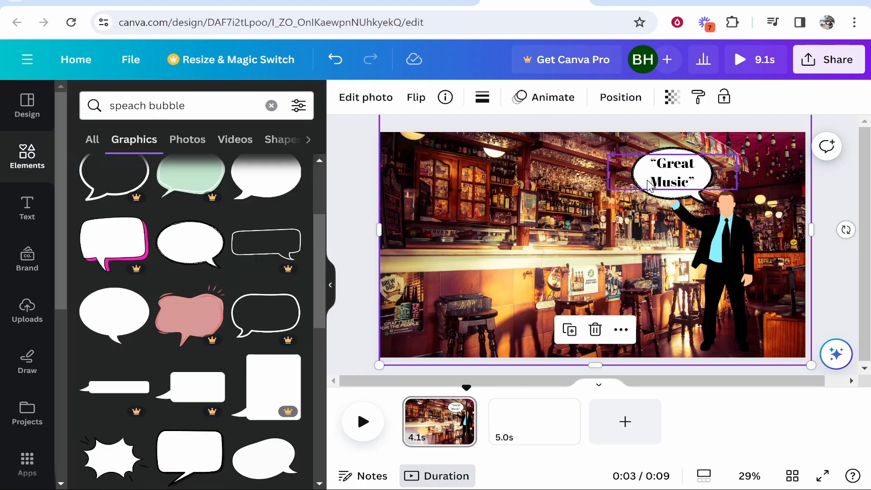
Apply the Baseline animation to the speech bubble graphic
{"action": "left_click", "coordinate": [689, 187]}
{"action": "left_click", "coordinate": [656, 98]}
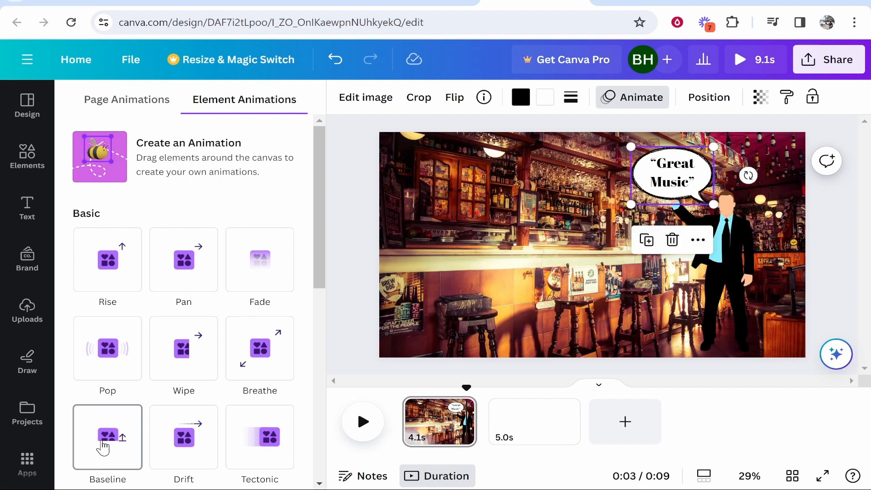
{"action": "left_click", "coordinate": [108, 447]}
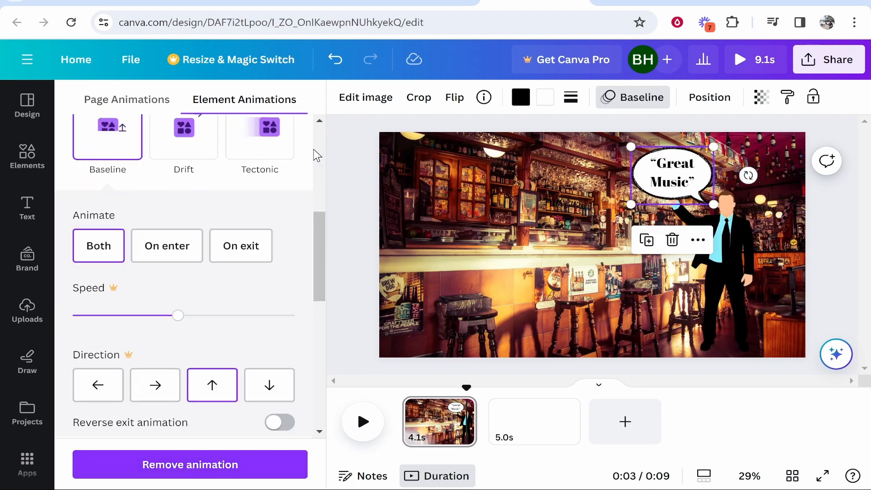
Show the timing of the "Great Music" text and delay its start slightly so it appears after the speech bubble
{"action": "left_click", "coordinate": [683, 182]}
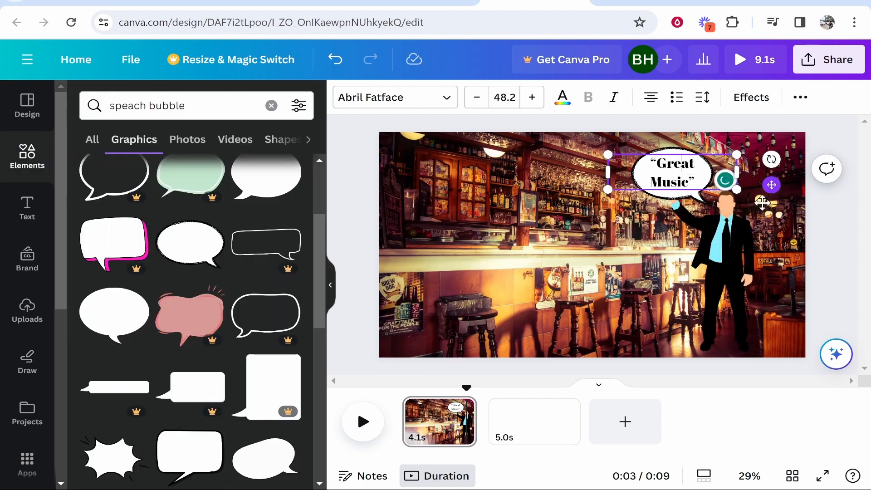
{"action": "left_click", "coordinate": [749, 252]}
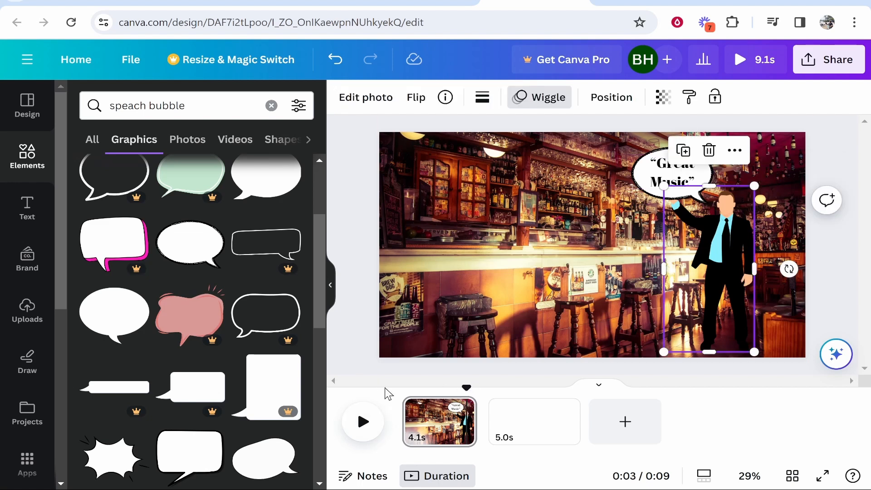
{"action": "left_click", "coordinate": [402, 388]}
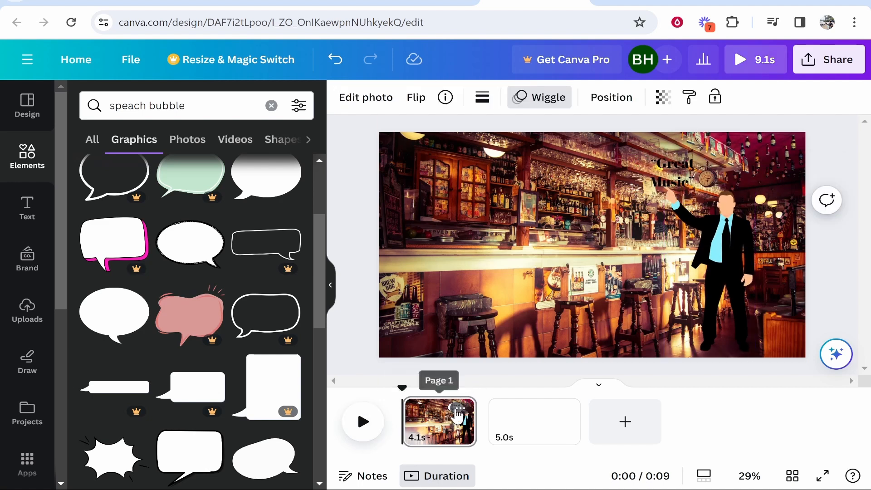
{"action": "left_click_drag", "start_coordinate": [400, 387], "coordinate": [403, 389]}
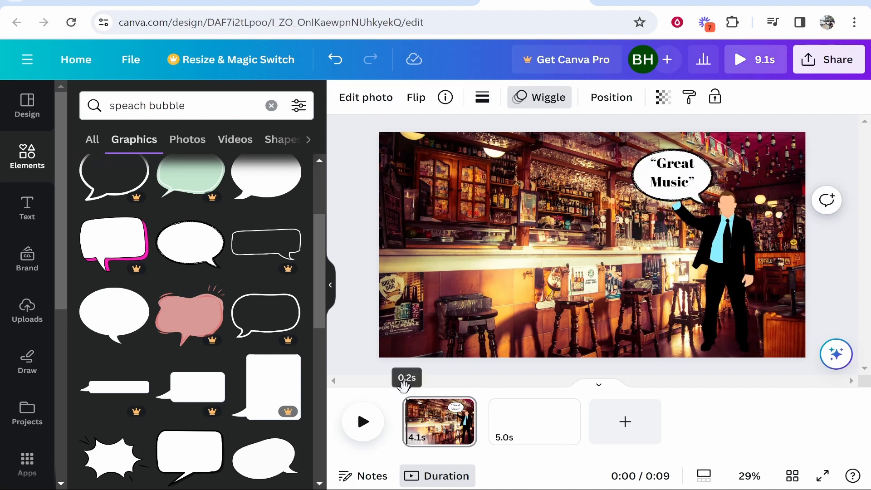
{"action": "left_click", "coordinate": [676, 182]}
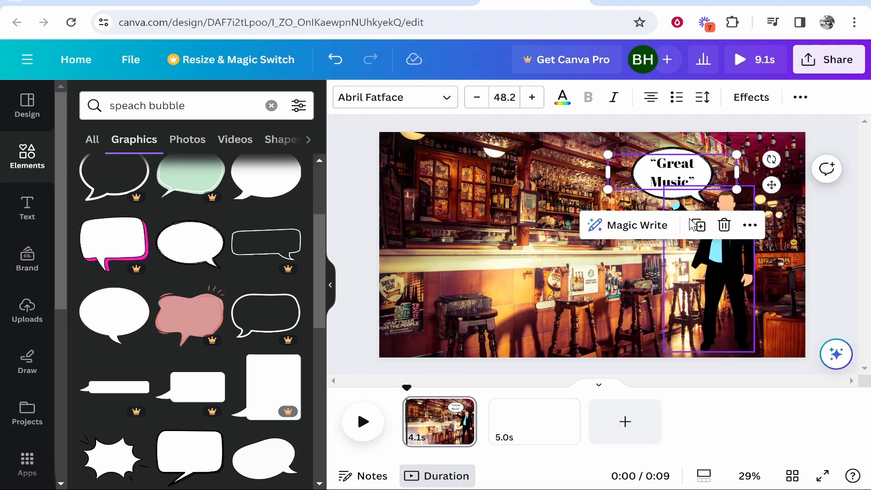
{"action": "left_click", "coordinate": [749, 226]}
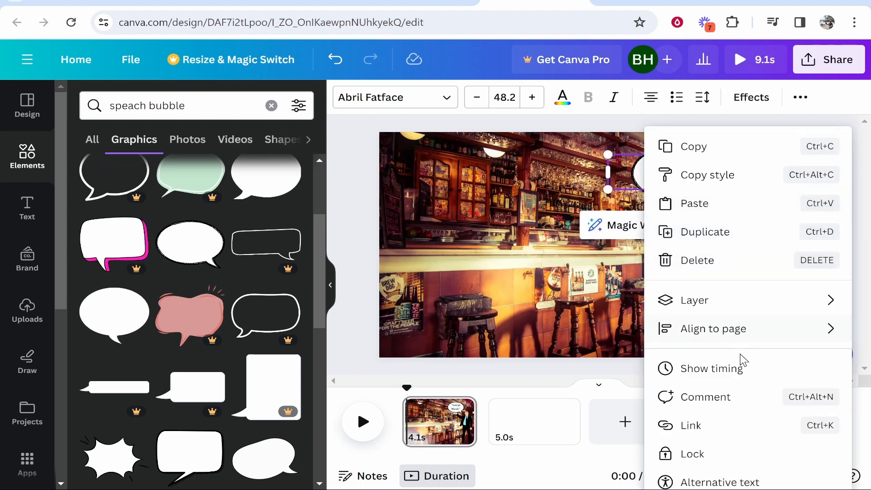
{"action": "left_click", "coordinate": [726, 372]}
{"action": "left_click_drag", "start_coordinate": [402, 402], "coordinate": [414, 407]}
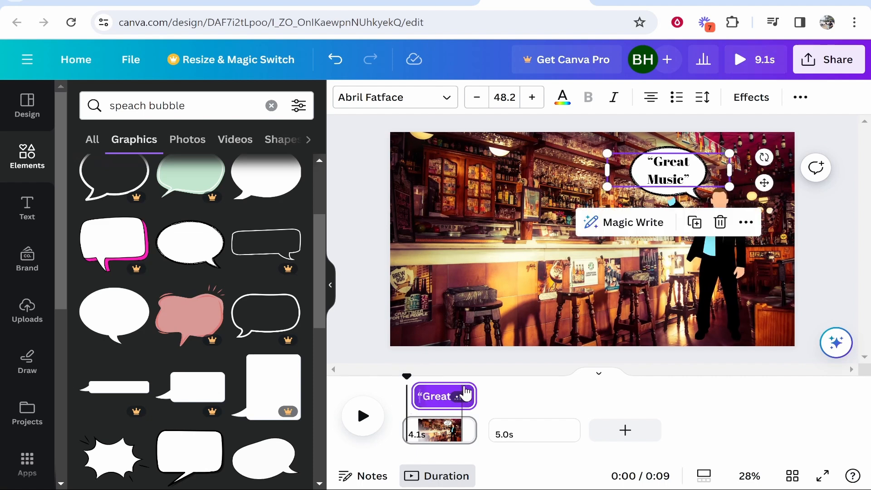
Play and scrub the first page from its beginning to check the timing of the text and speech bubble
{"action": "left_click_drag", "start_coordinate": [407, 376], "coordinate": [401, 377]}
{"action": "left_click", "coordinate": [363, 417]}
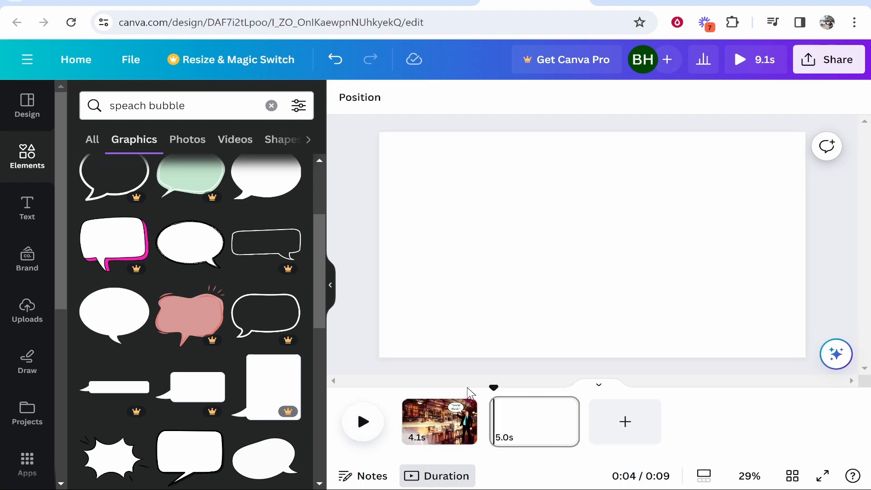
{"action": "left_click_drag", "start_coordinate": [470, 390], "coordinate": [415, 384]}
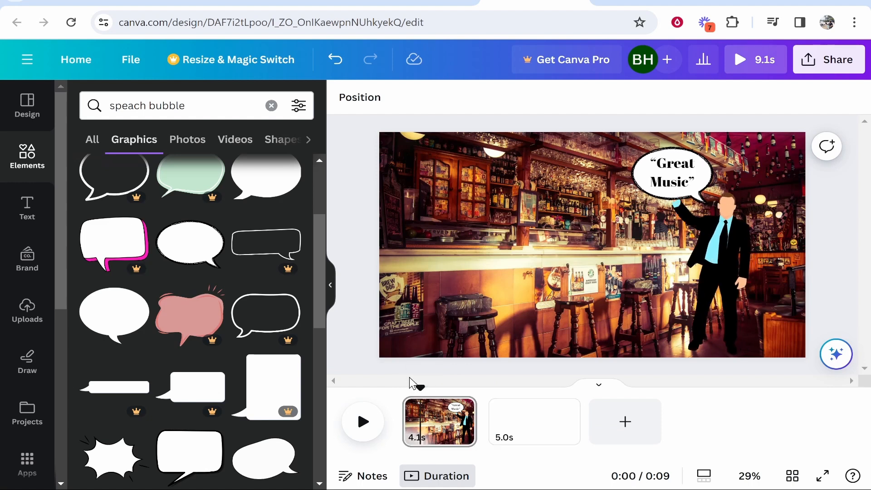